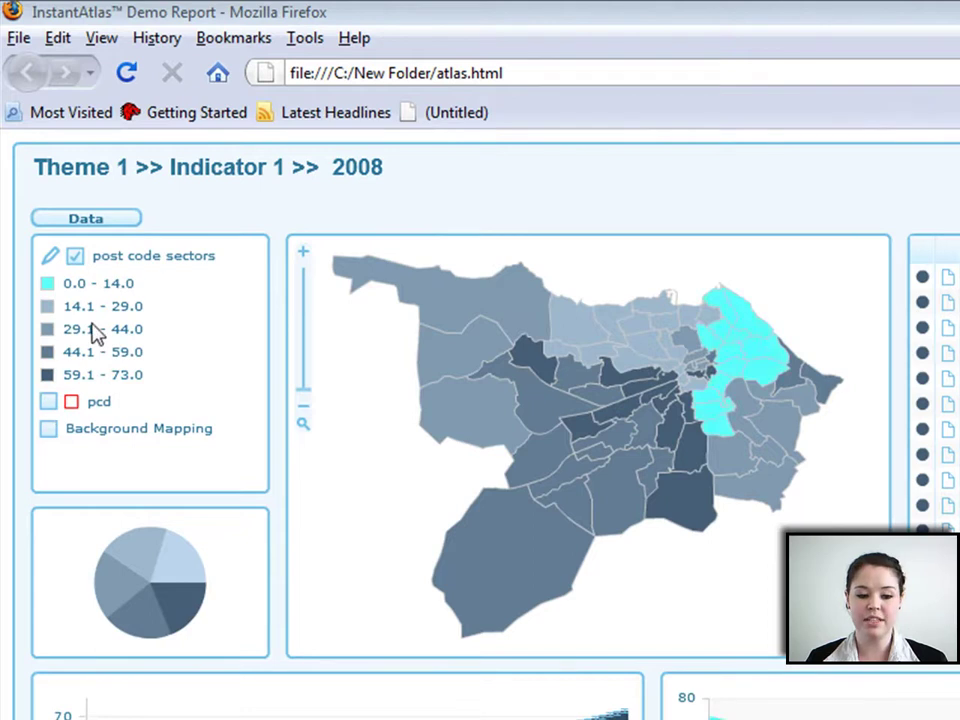
# Turn the pcd boundaries and background mapping layers on in the legend, then off again.
pyautogui.click(50, 402)
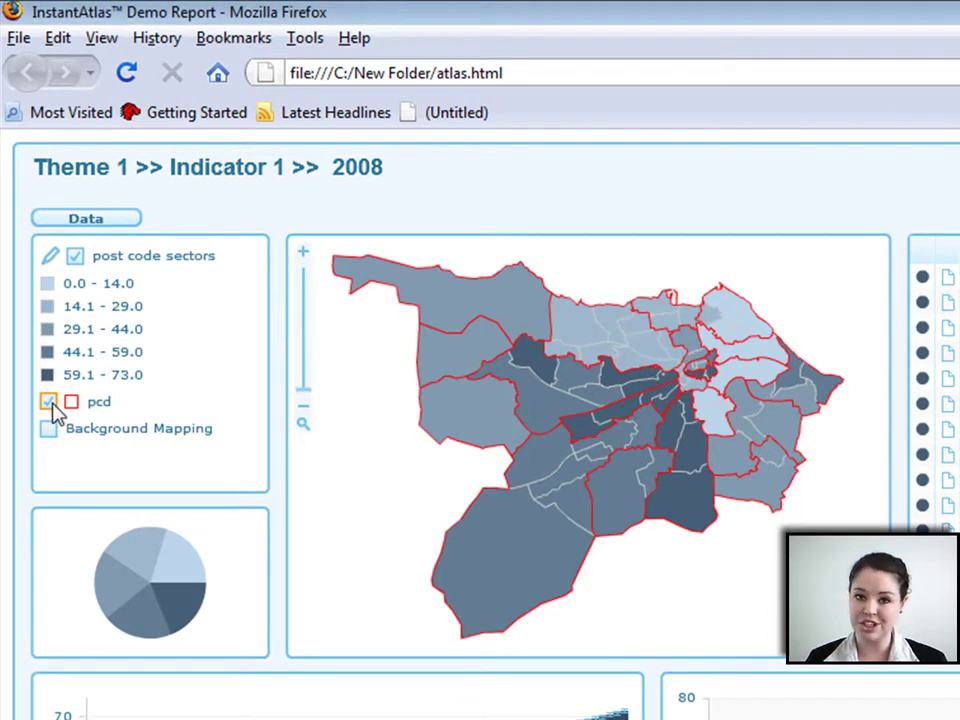
pyautogui.click(49, 429)
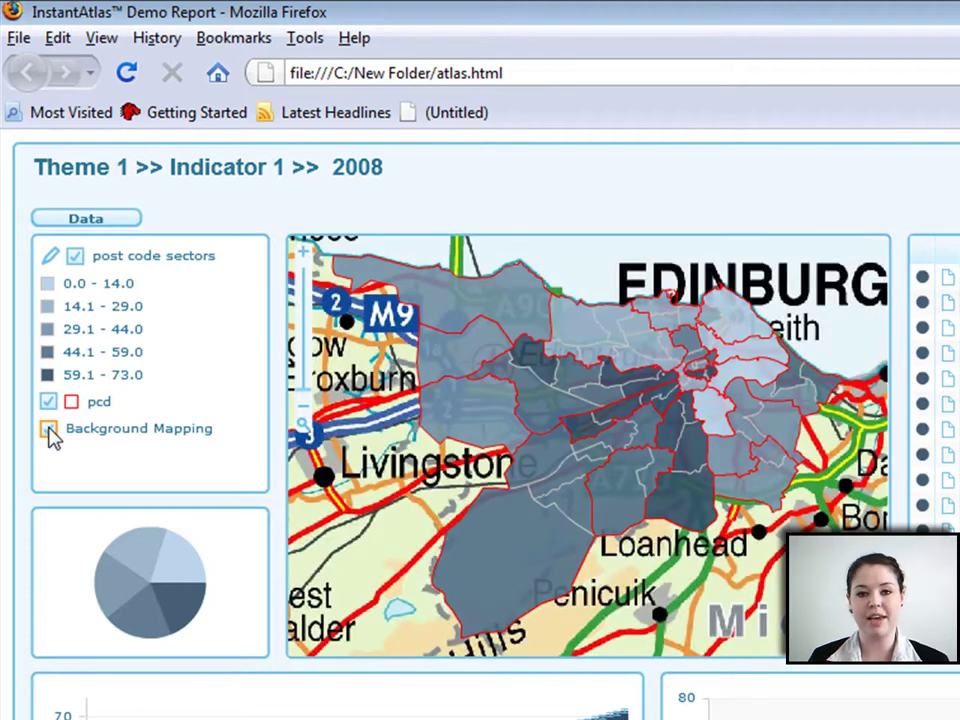
pyautogui.click(49, 429)
pyautogui.click(48, 401)
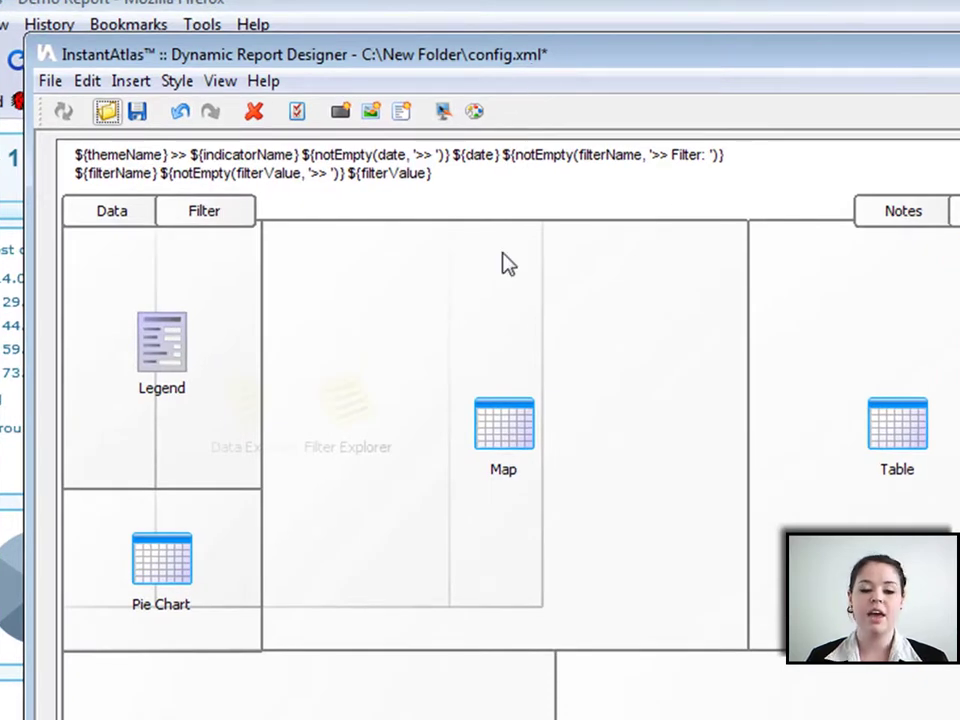
# Shrink the Map panel, widen and shorten the Table panel, and shorten the Legend panel.
pyautogui.click(615, 405)
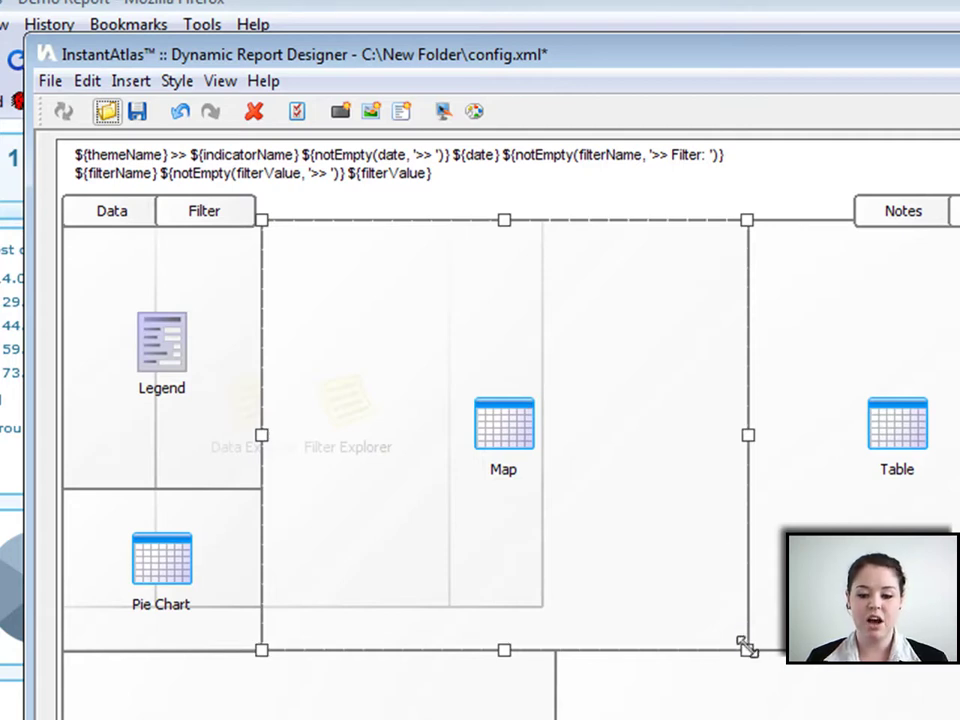
pyautogui.moveTo(748, 648); pyautogui.dragTo(626, 510)
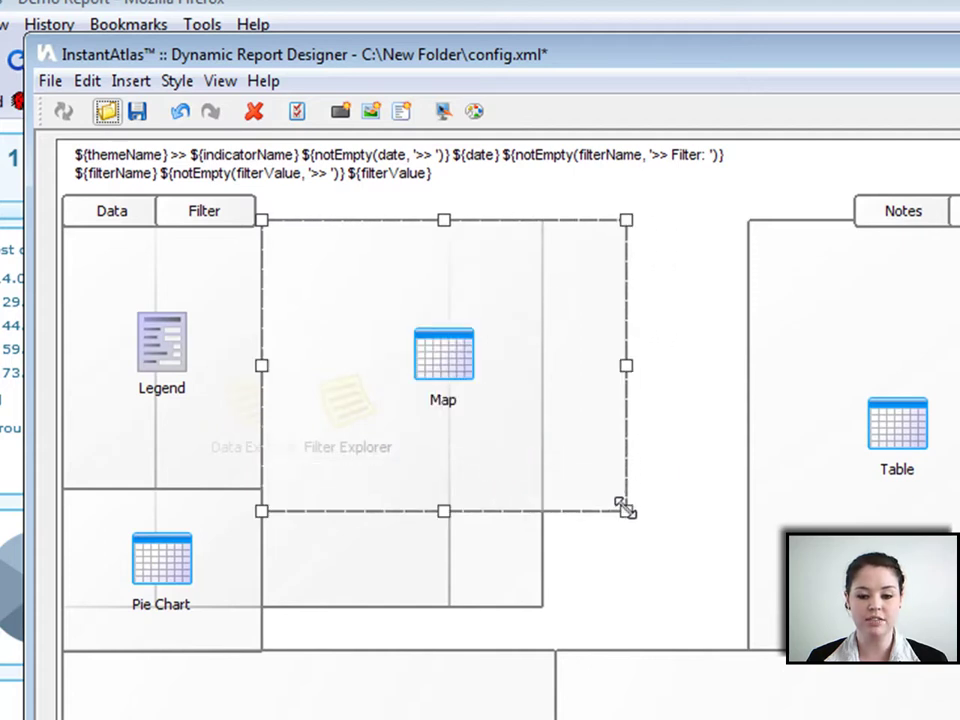
pyautogui.click(752, 433)
pyautogui.moveTo(752, 433); pyautogui.dragTo(581, 436)
pyautogui.moveTo(853, 650); pyautogui.dragTo(842, 514)
pyautogui.click(165, 476)
pyautogui.moveTo(165, 476); pyautogui.dragTo(166, 437)
# Make the Bar Chart and Time Series panels taller by extending them upward.
pyautogui.click(176, 540)
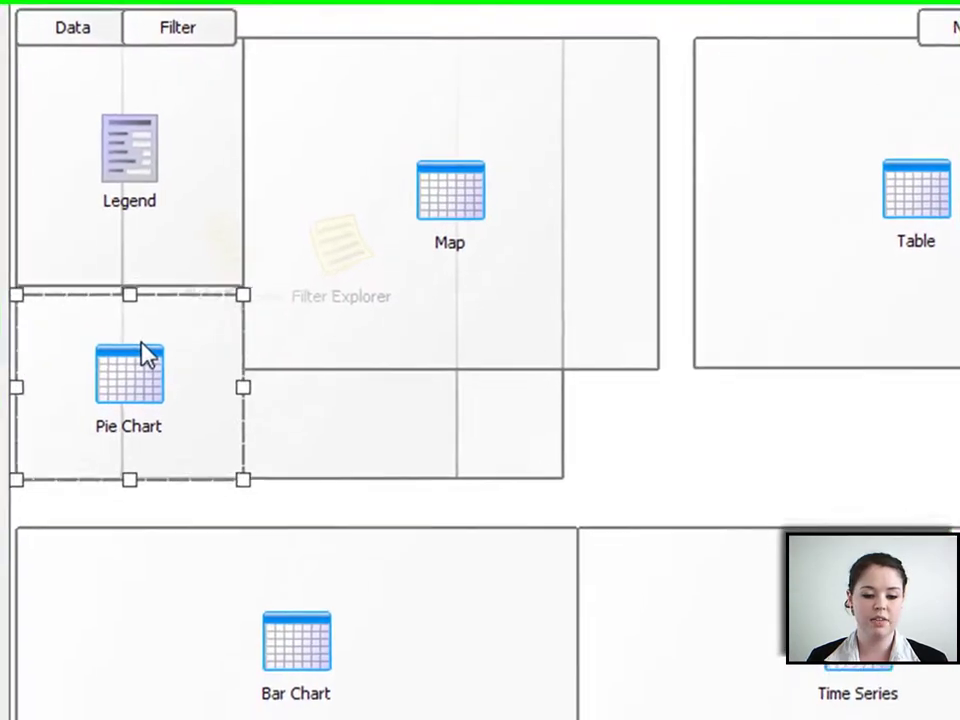
pyautogui.click(300, 523)
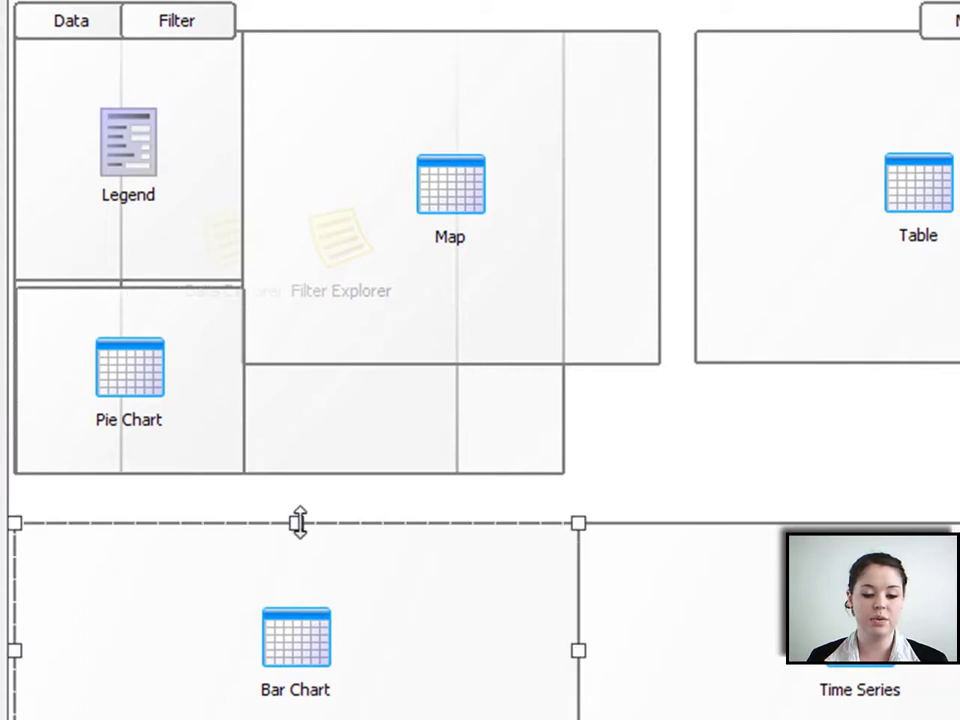
pyautogui.moveTo(300, 523); pyautogui.dragTo(300, 461)
pyautogui.click(703, 639)
pyautogui.moveTo(860, 522)
pyautogui.mouseDown()
pyautogui.moveTo(859, 490)
pyautogui.moveTo(859, 503)
pyautogui.mouseUp()
# Move the Map panel down and right, lower the Table panel, and save the layout.
pyautogui.click(583, 252)
pyautogui.moveTo(583, 252); pyautogui.dragTo(598, 331)
pyautogui.moveTo(879, 261); pyautogui.dragTo(885, 312)
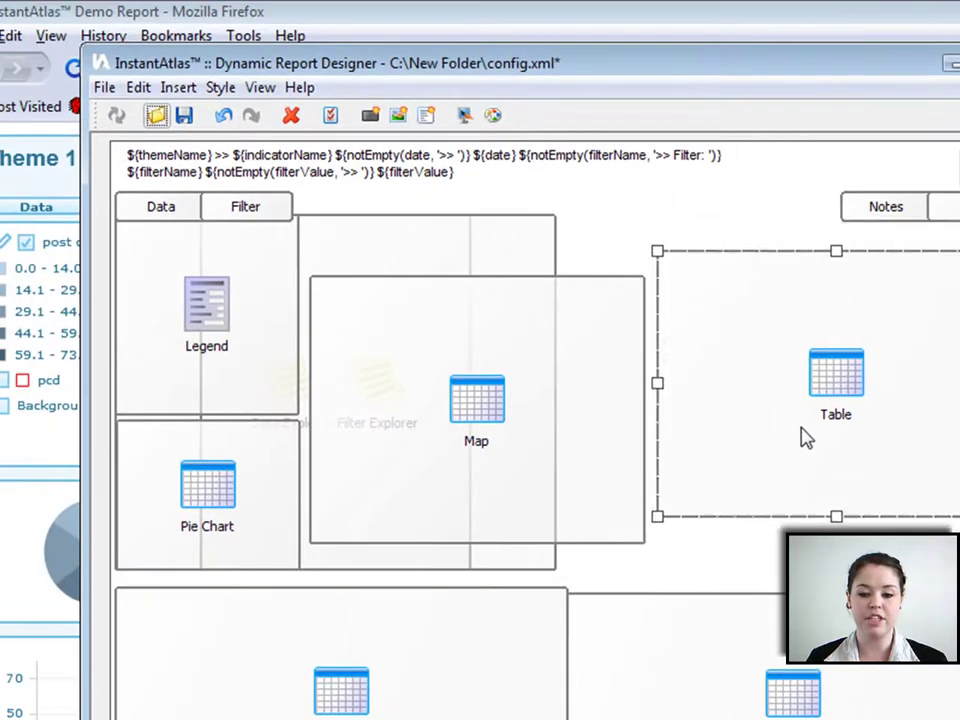
pyautogui.moveTo(800, 432); pyautogui.dragTo(797, 461)
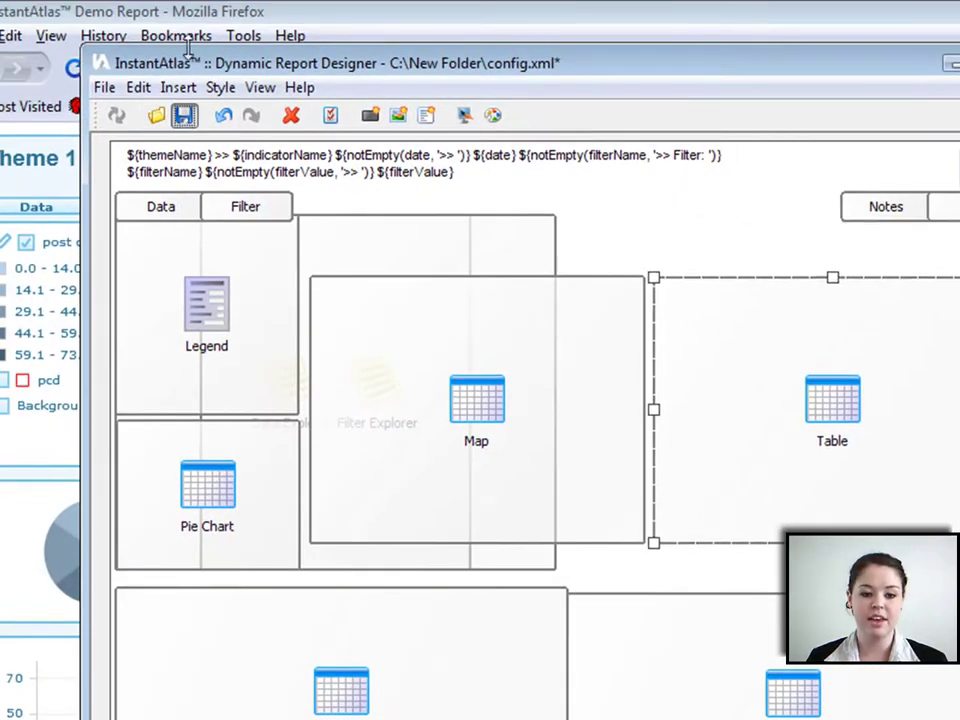
pyautogui.click(189, 13)
# Reload the Firefox report and compare its new layout with the designer's.
pyautogui.click(78, 74)
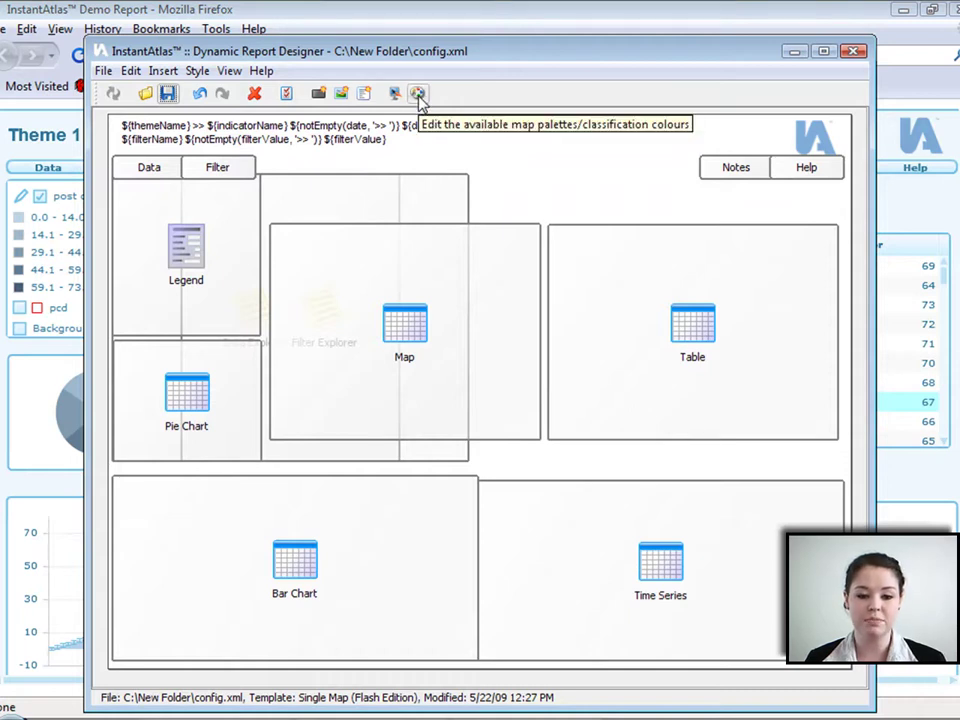
pyautogui.moveTo(420, 54); pyautogui.dragTo(517, 50)
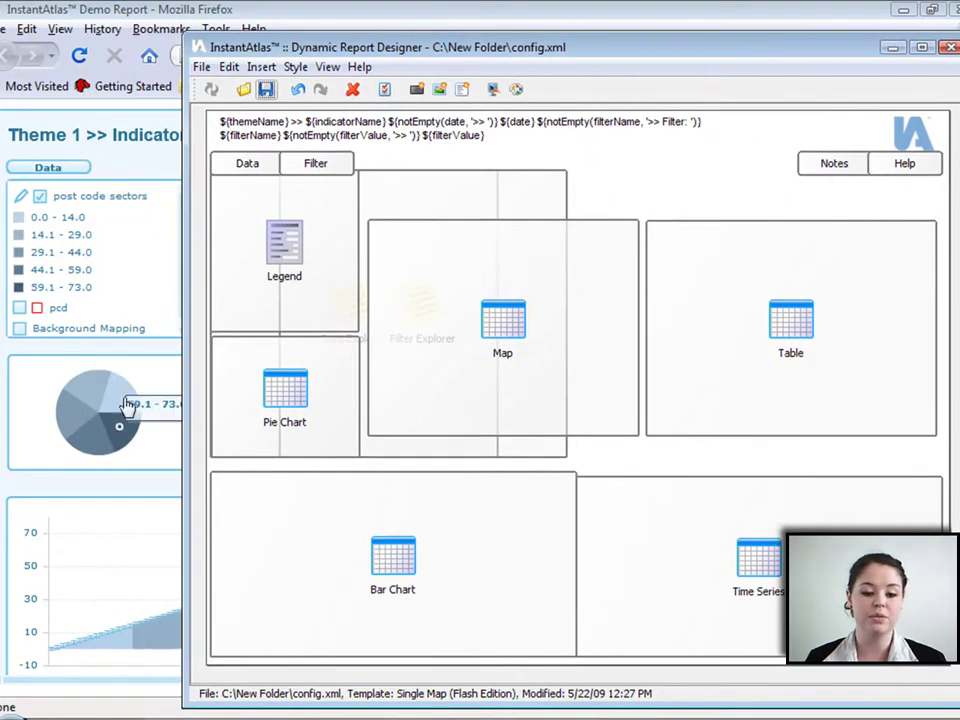
pyautogui.moveTo(532, 56); pyautogui.dragTo(423, 53)
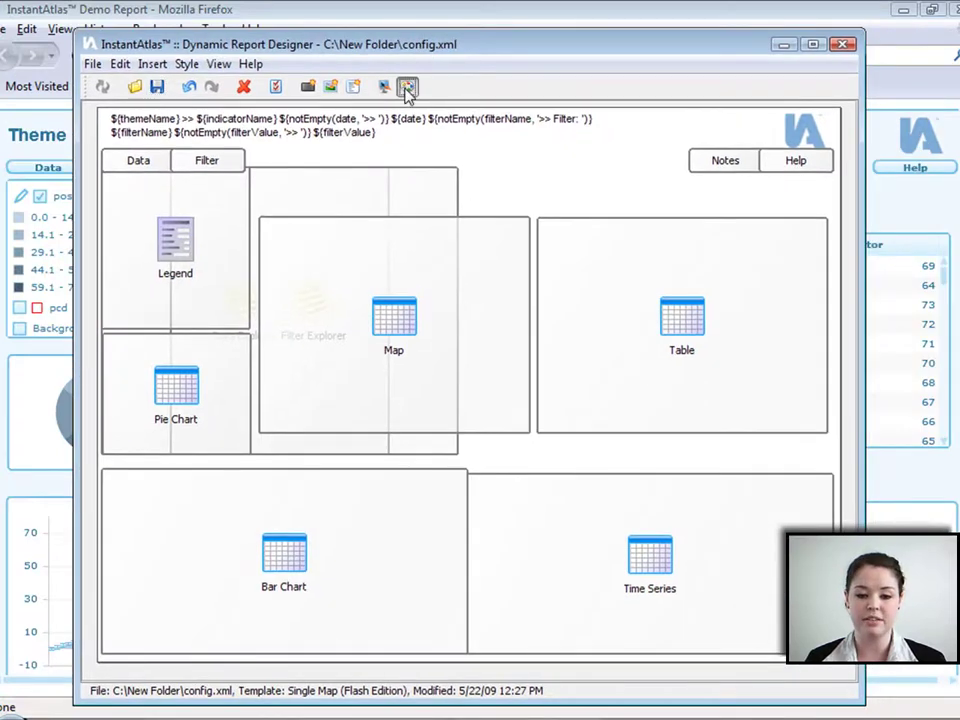
# In Map Palettes, change the Blues palette's first colour to light green.
pyautogui.click(407, 88)
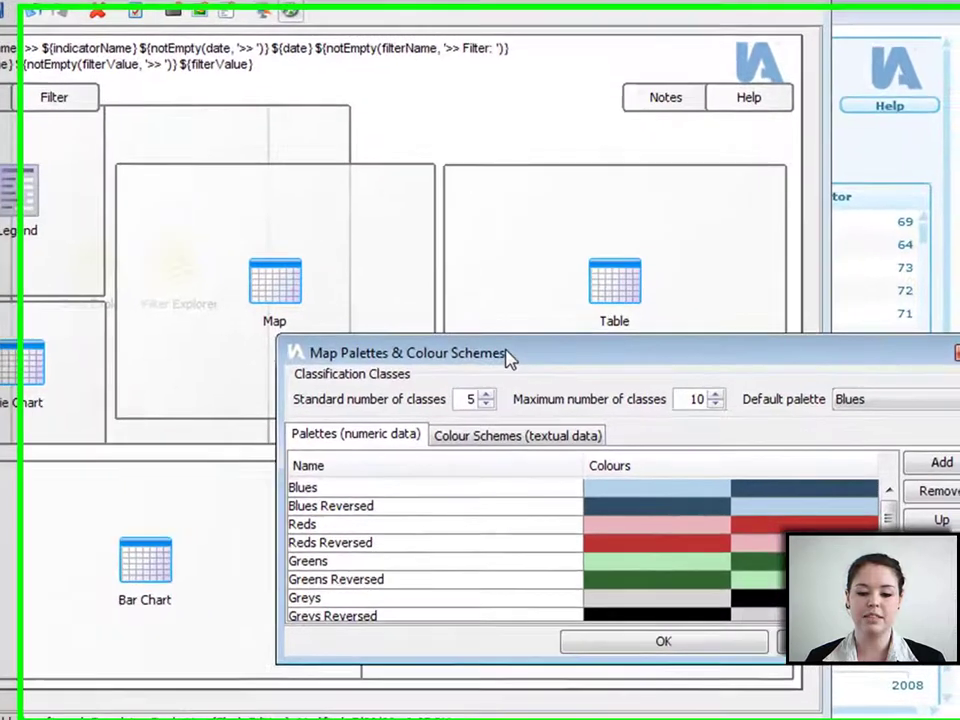
pyautogui.moveTo(590, 378); pyautogui.dragTo(377, 204)
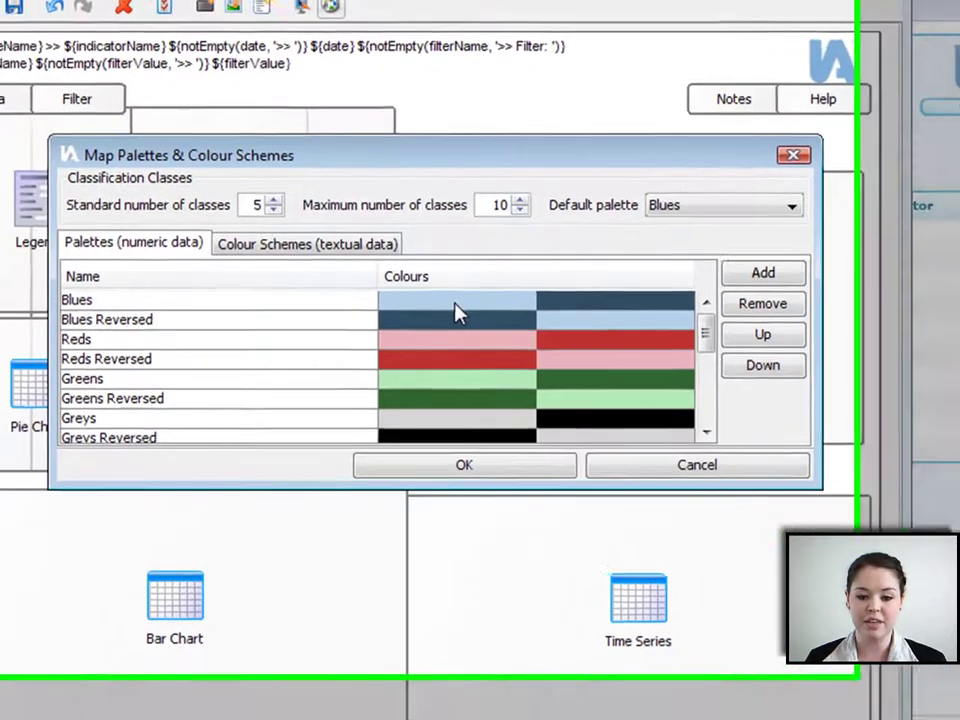
pyautogui.doubleClick(455, 306)
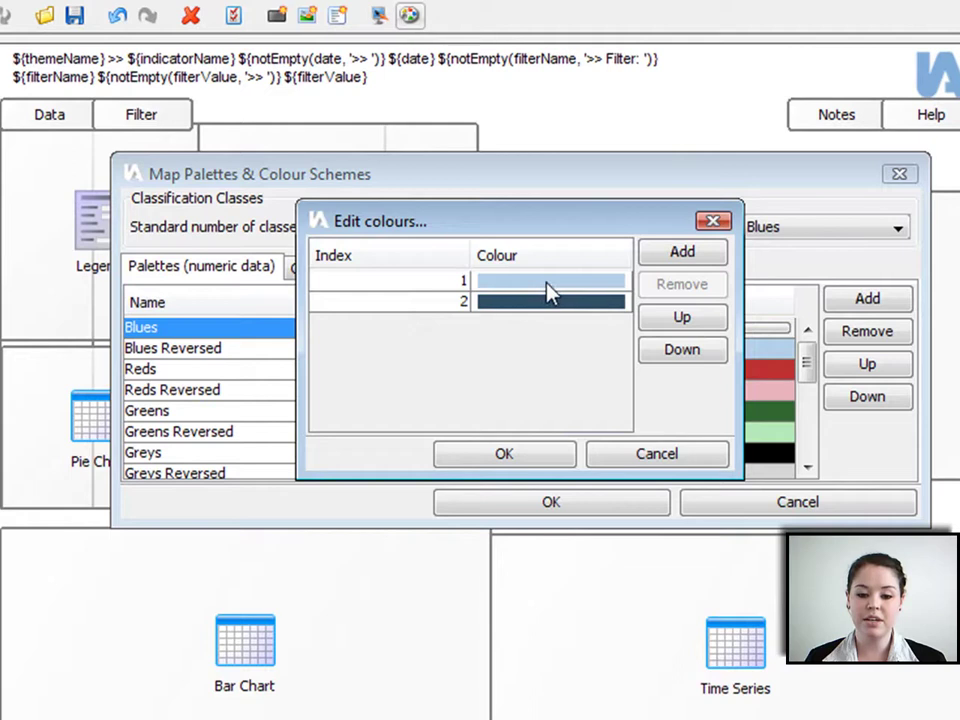
pyautogui.click(548, 292)
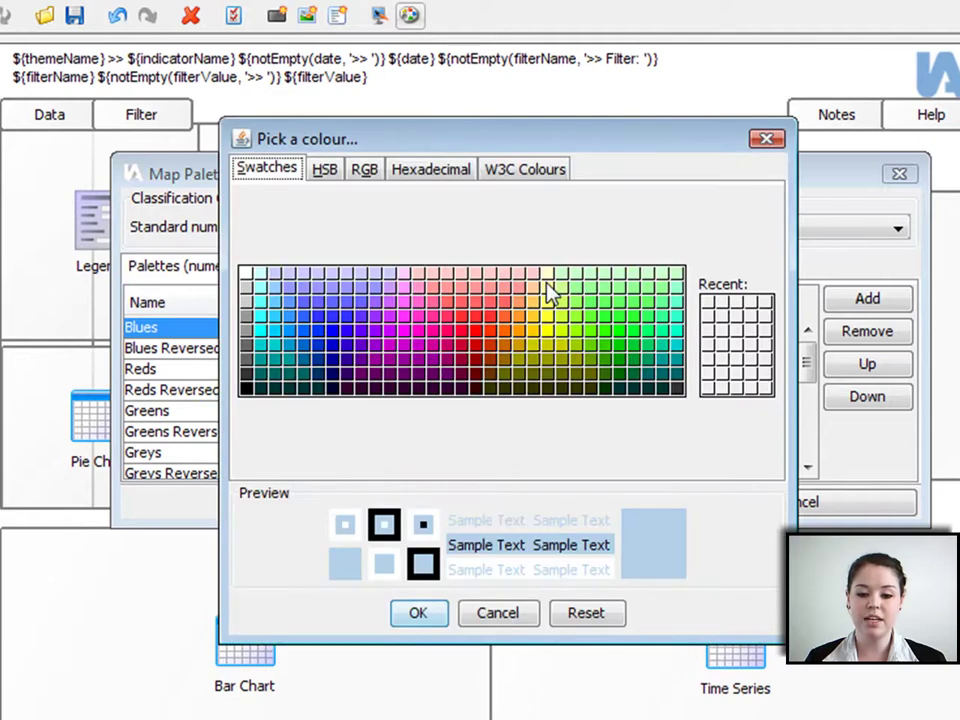
pyautogui.click(603, 288)
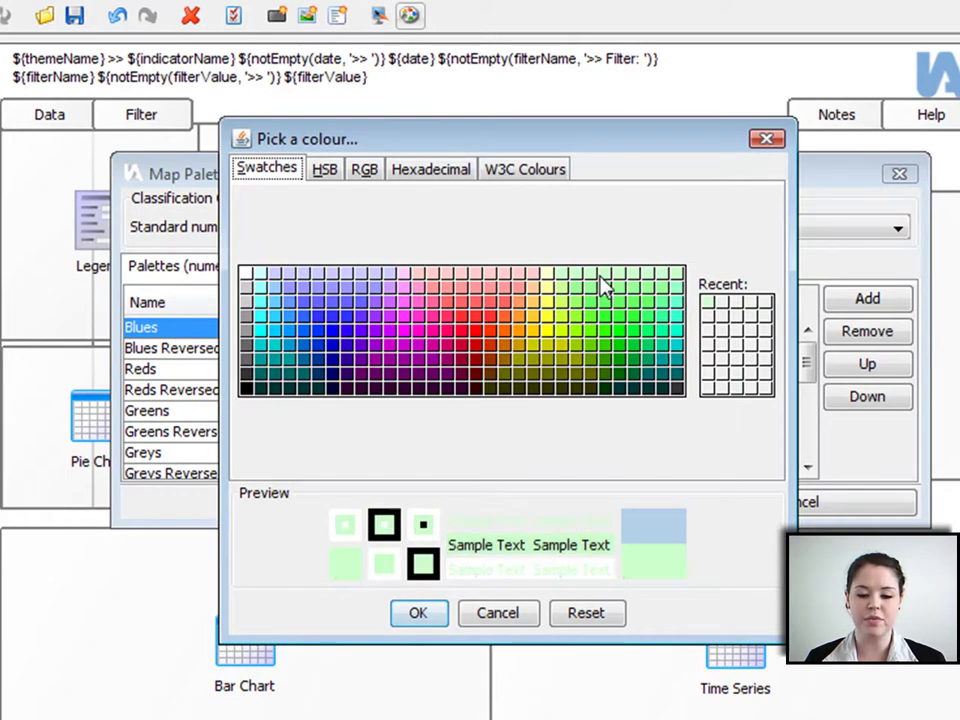
pyautogui.click(437, 617)
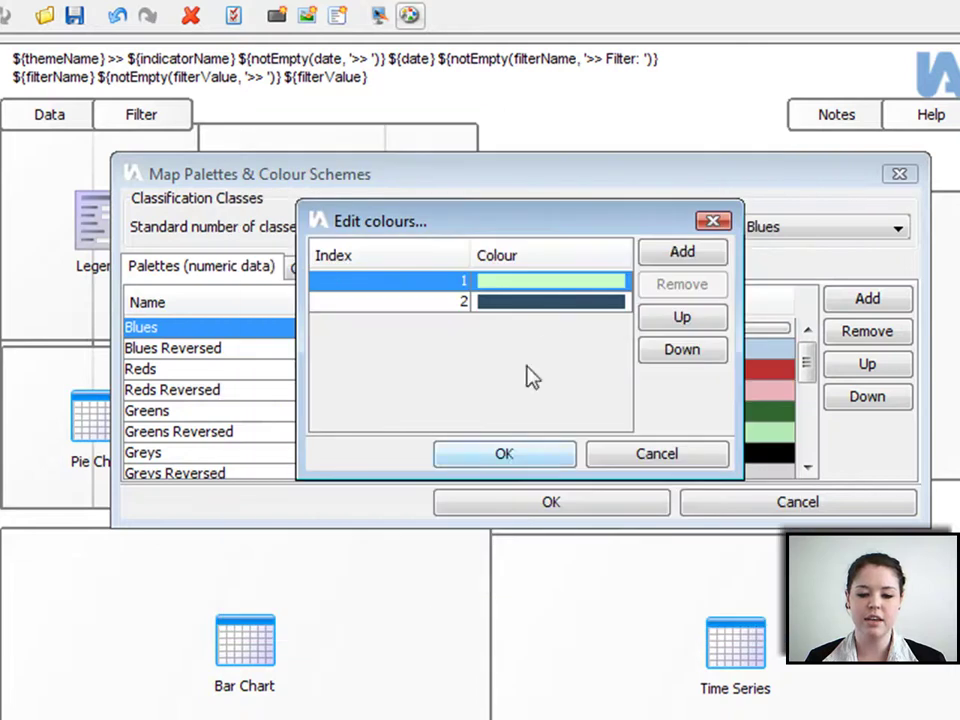
# Set the Blues palette's darker end to dark green and confirm all palette dialogs.
pyautogui.click(540, 302)
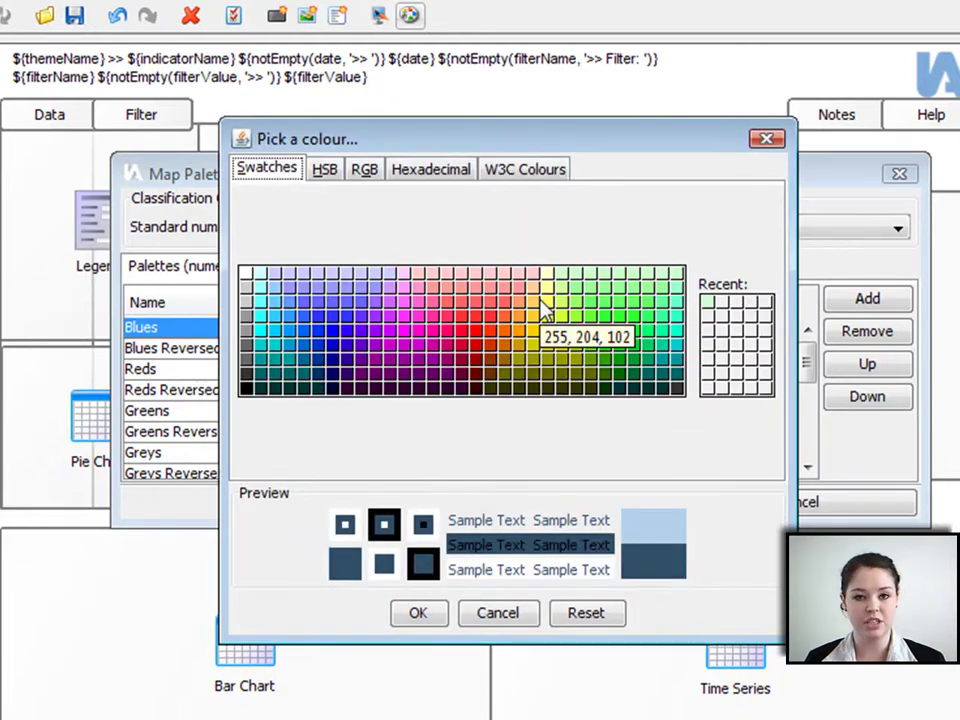
pyautogui.click(430, 174)
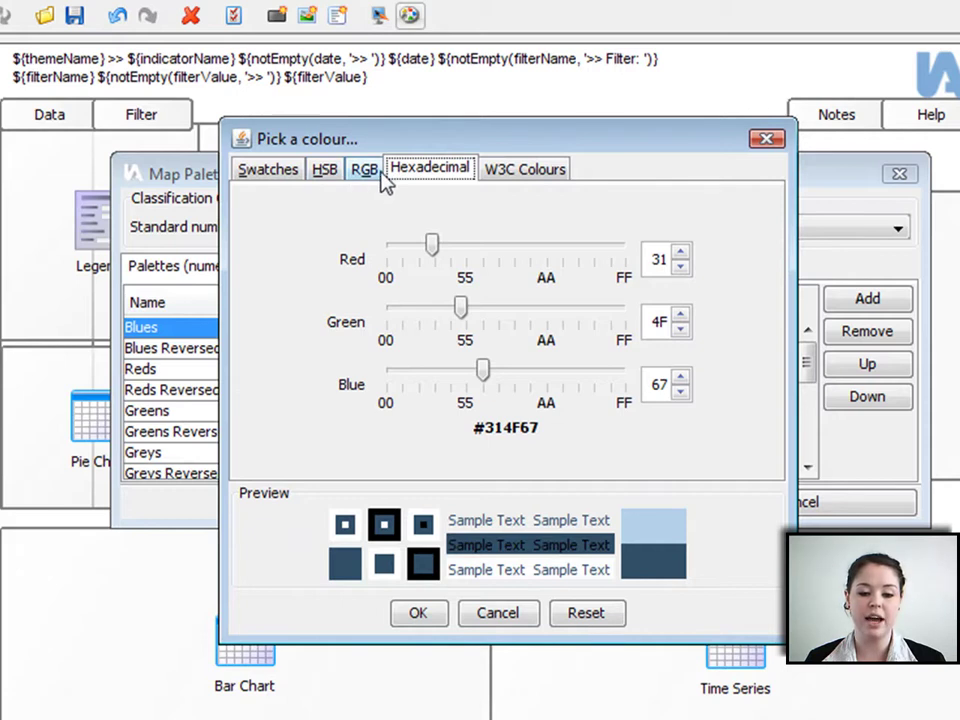
pyautogui.click(510, 178)
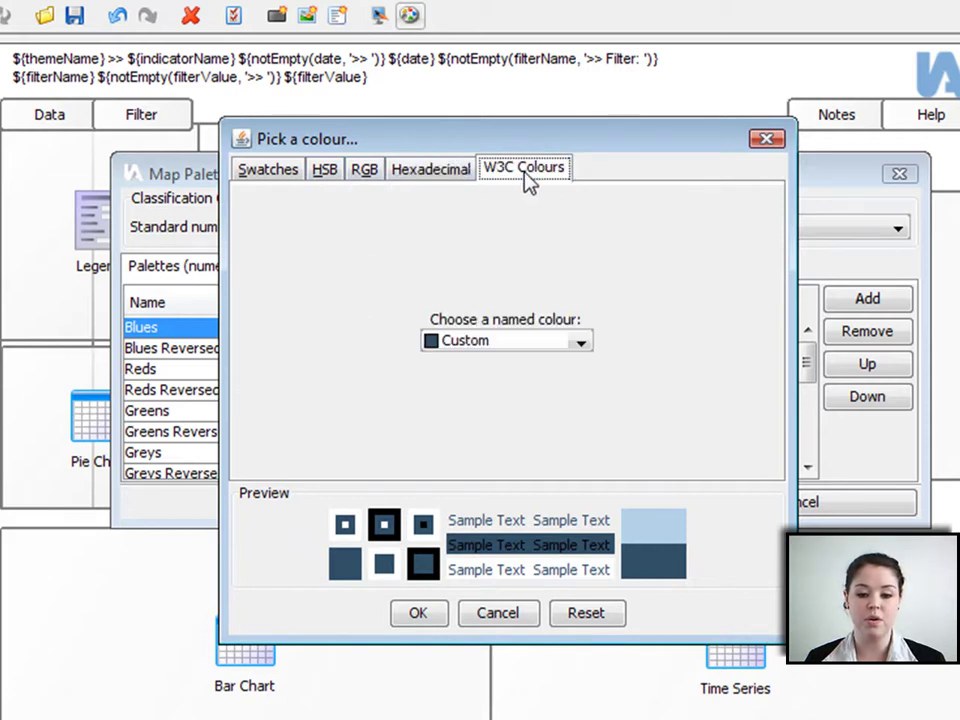
pyautogui.click(285, 176)
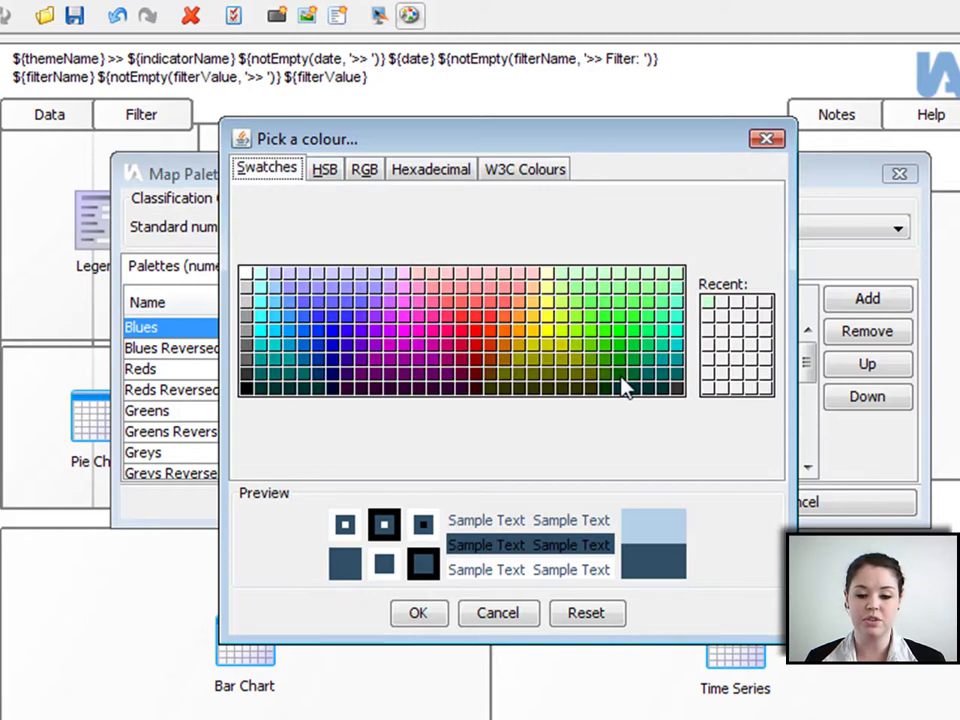
pyautogui.click(620, 388)
pyautogui.click(420, 613)
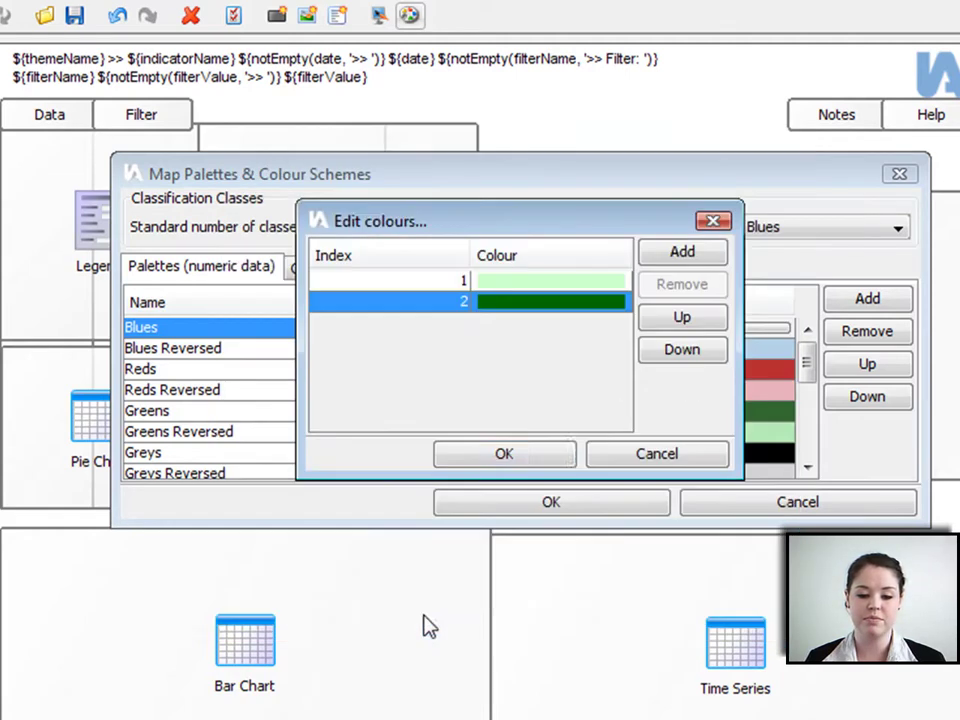
pyautogui.click(553, 460)
pyautogui.click(560, 505)
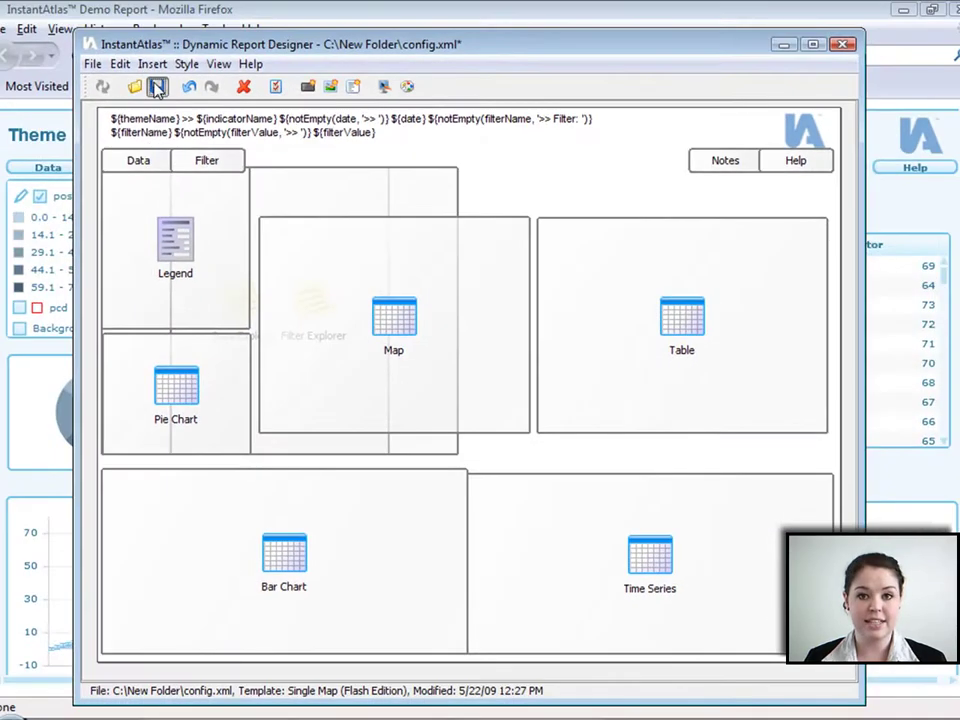
# Save the report configuration and reload it in Firefox.
pyautogui.click(157, 88)
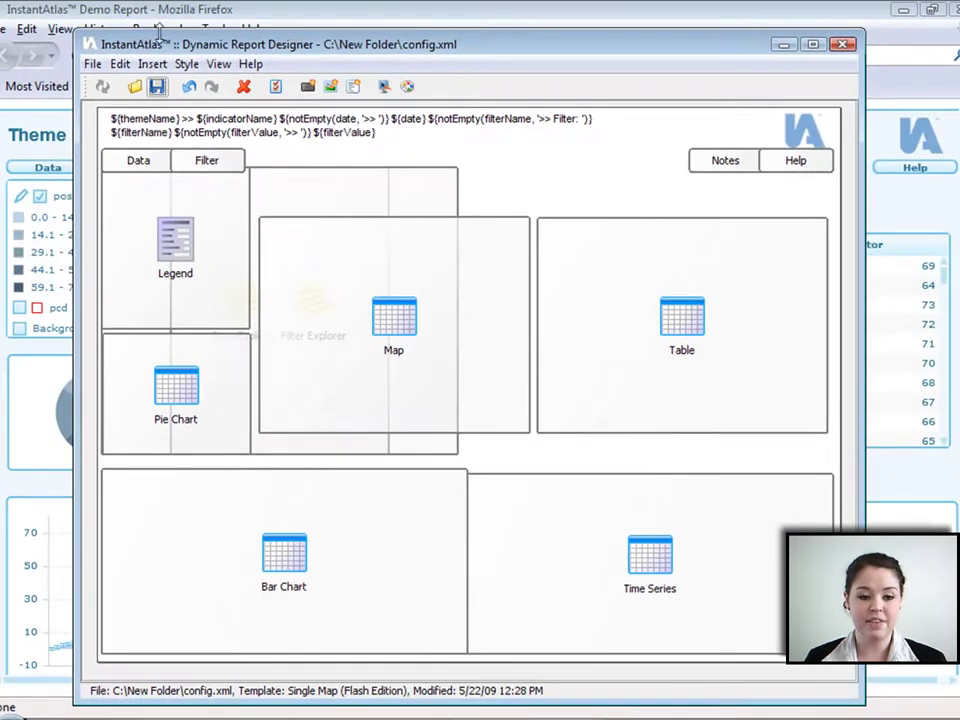
pyautogui.click(141, 31)
pyautogui.click(80, 57)
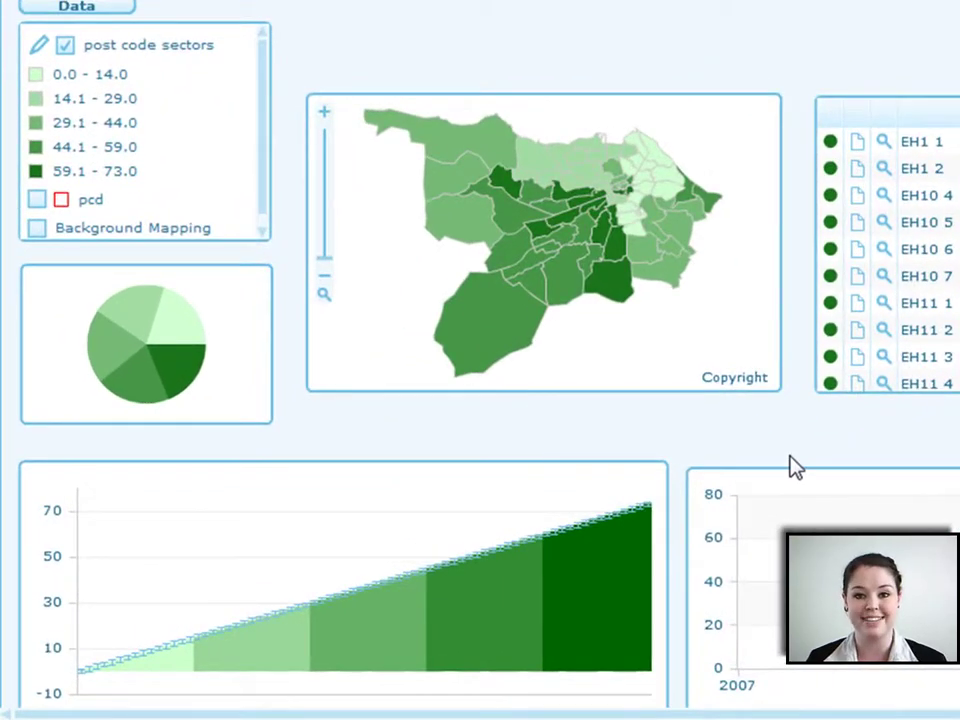
# Highlight postcode sector EH11 4 via the bar chart, then return to the designer.
pyautogui.click(500, 640)
pyautogui.click(585, 615)
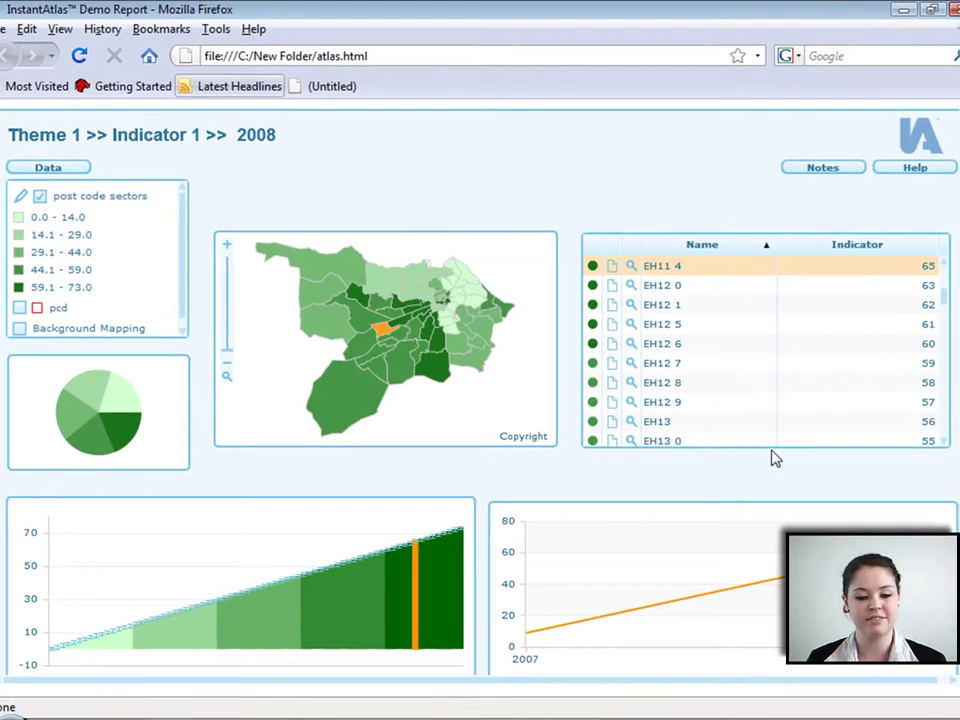
pyautogui.click(786, 712)
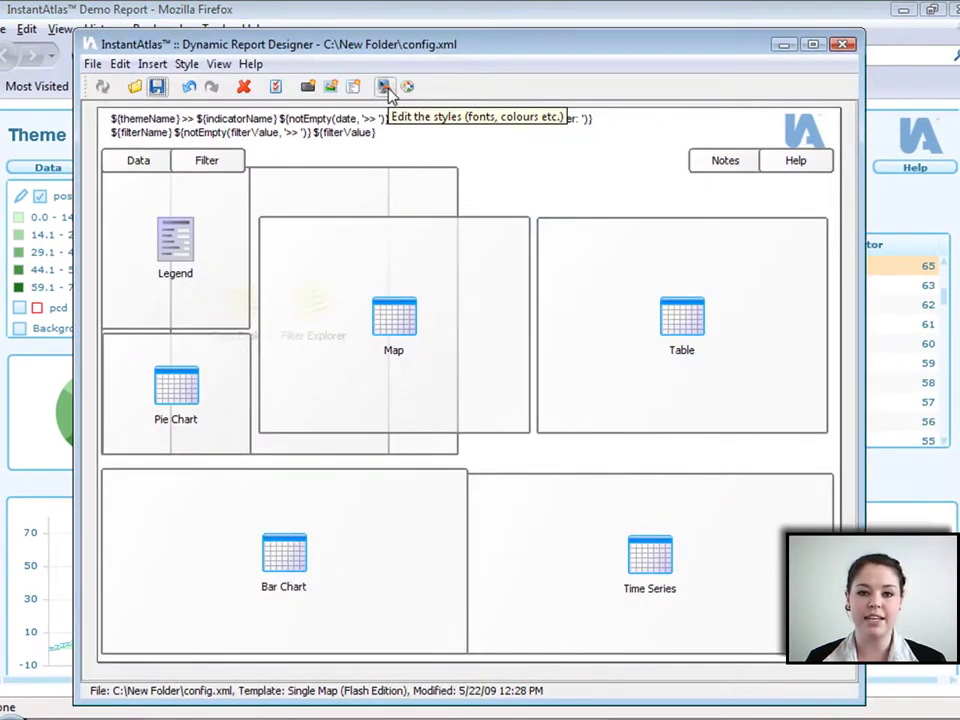
# Open the Style Editor for fonts and colours and start a find-and-replace on the stylesheet.
pyautogui.click(385, 87)
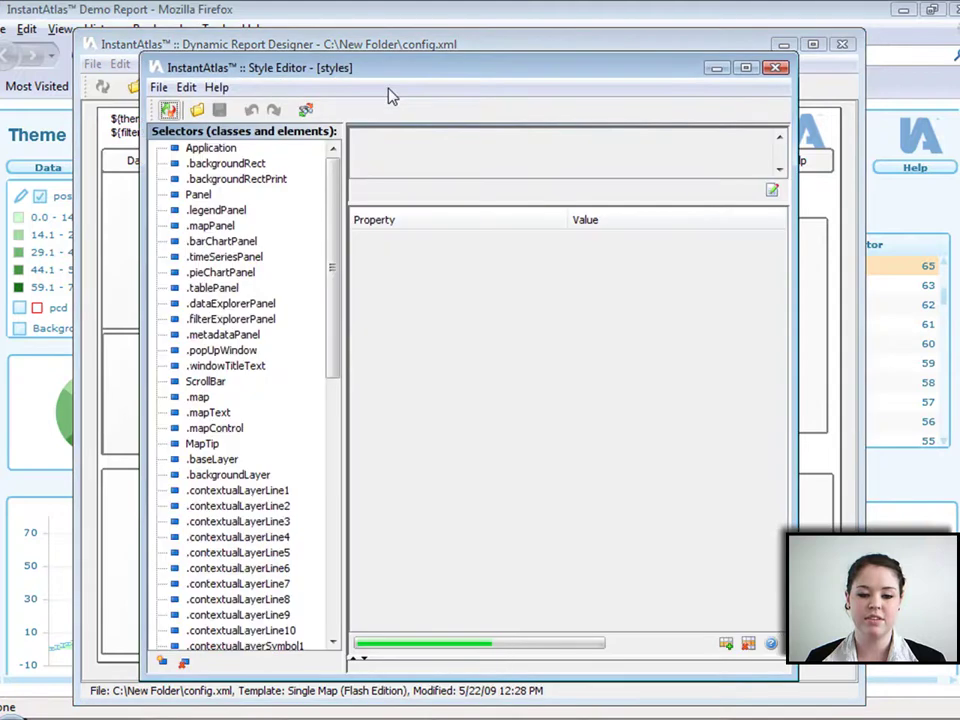
pyautogui.moveTo(400, 72); pyautogui.dragTo(416, 56)
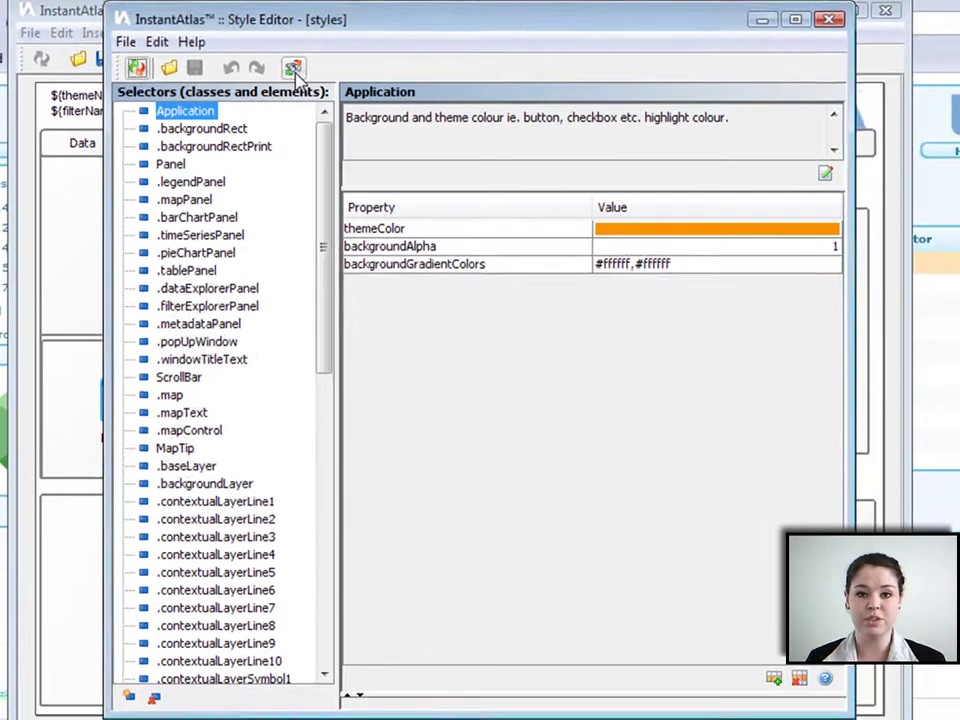
pyautogui.click(277, 140)
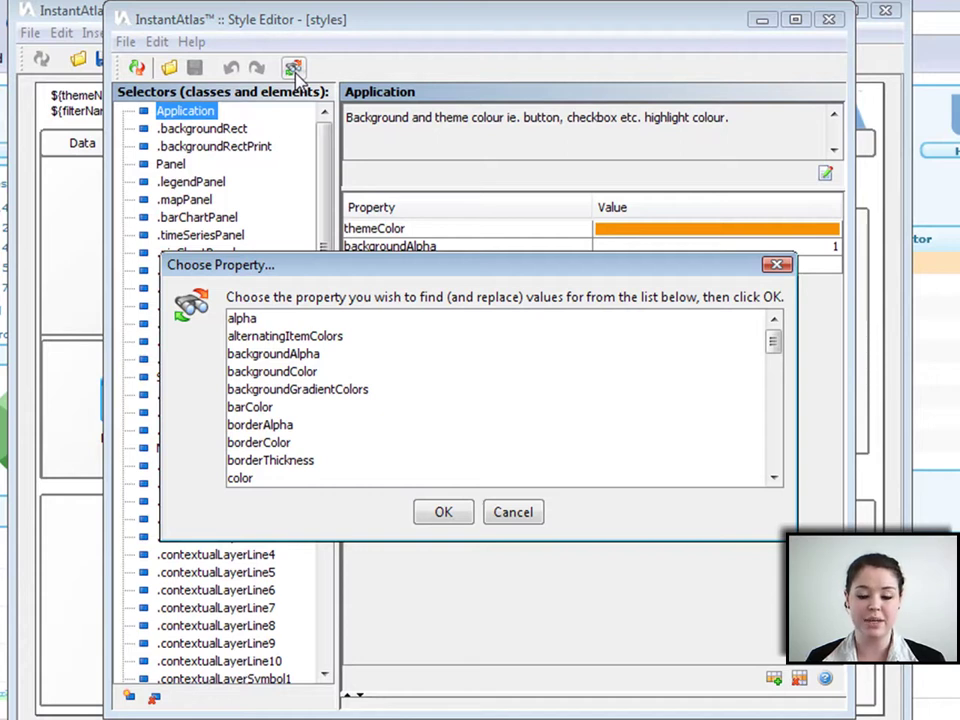
# Replace the light-blue borderColor value with light green throughout the stylesheet.
pyautogui.click(276, 443)
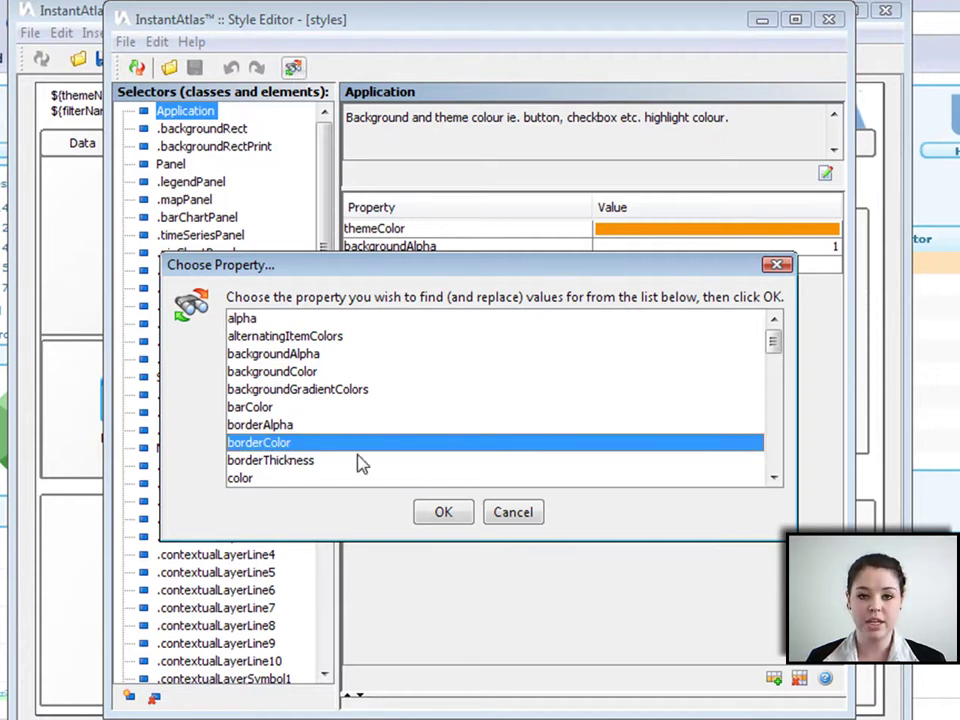
pyautogui.click(452, 513)
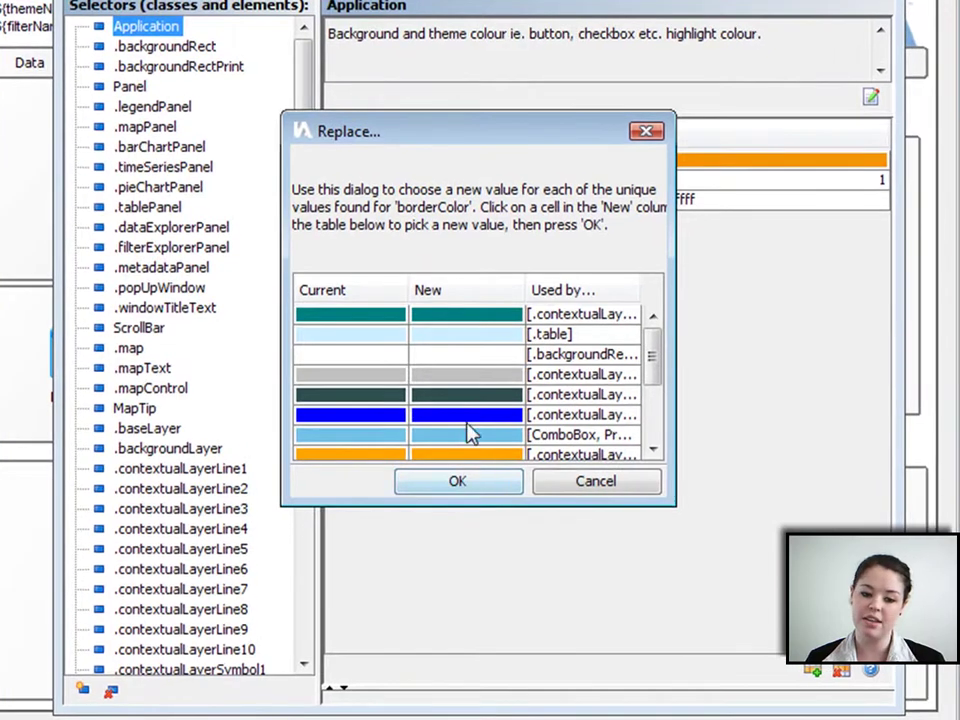
pyautogui.moveTo(652, 378); pyautogui.dragTo(656, 390)
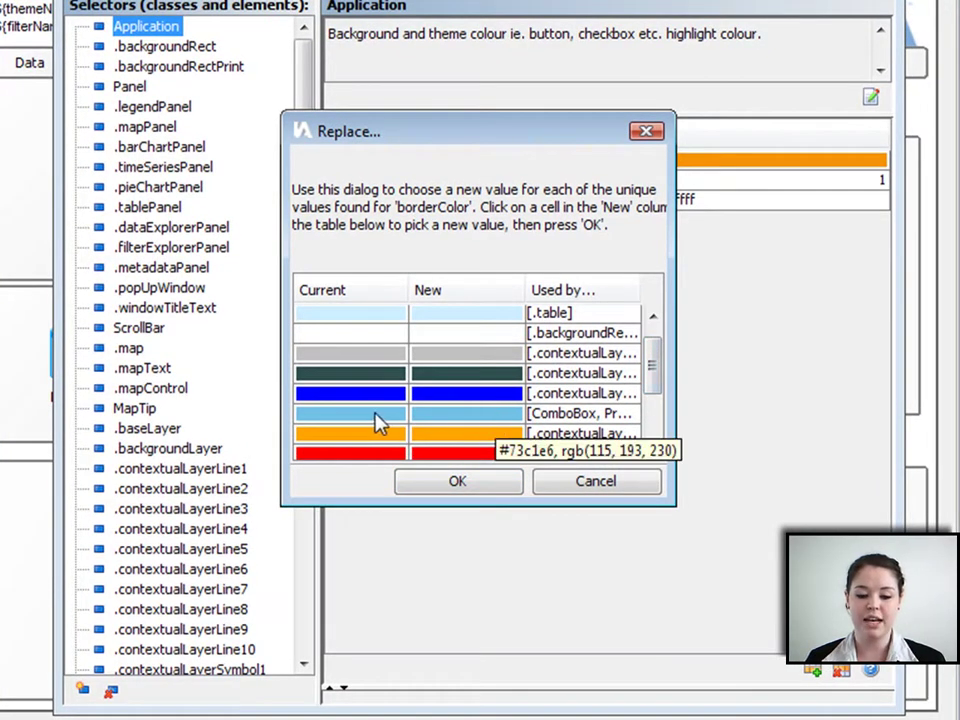
pyautogui.click(437, 421)
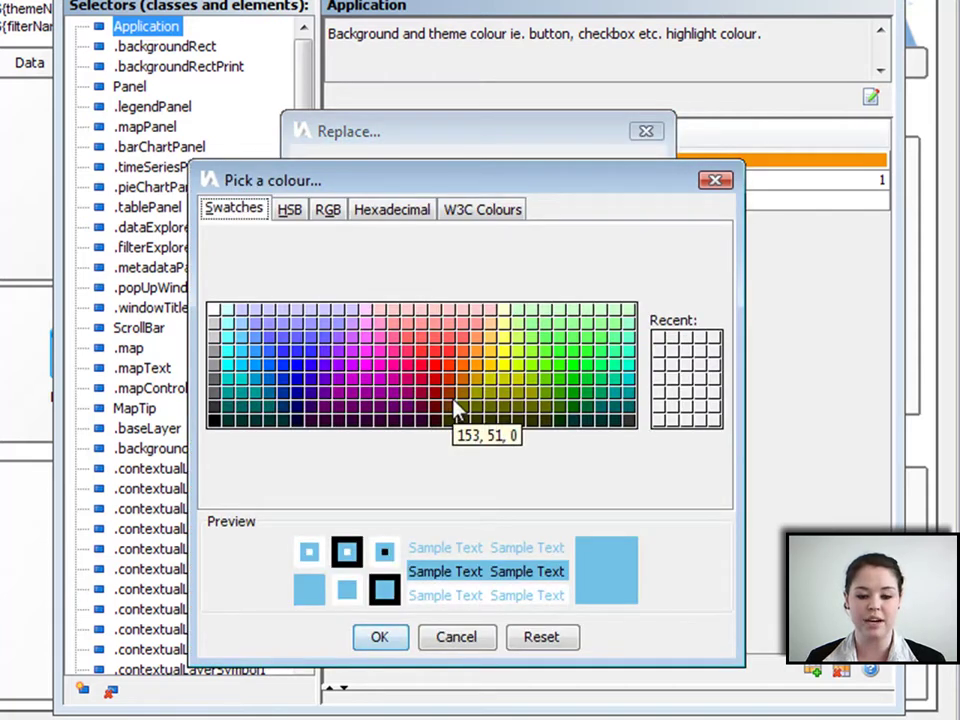
pyautogui.click(563, 336)
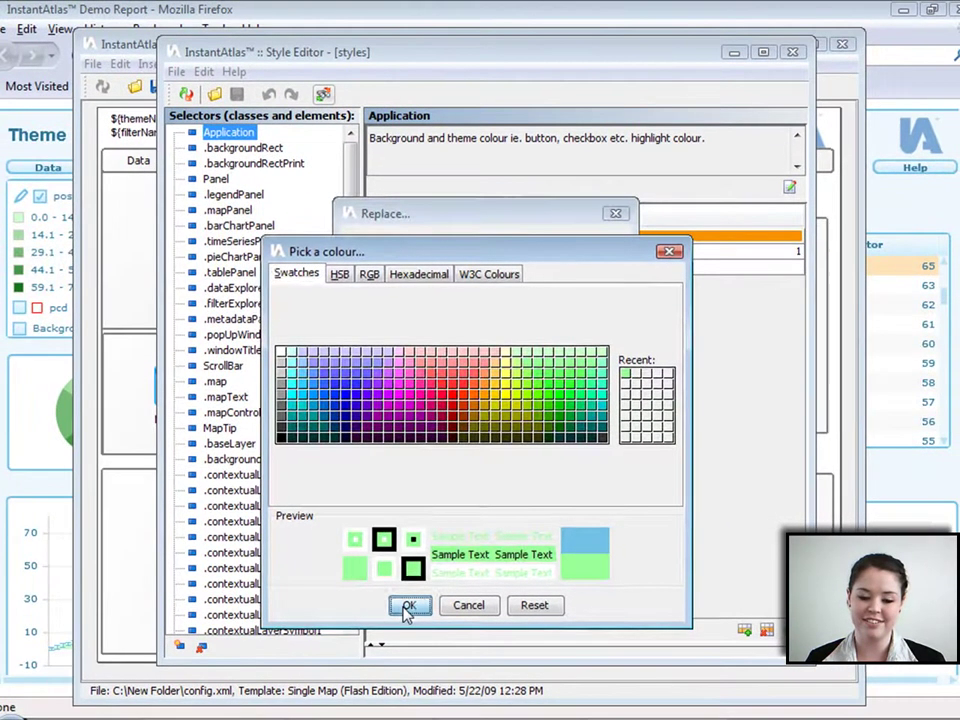
pyautogui.click(408, 607)
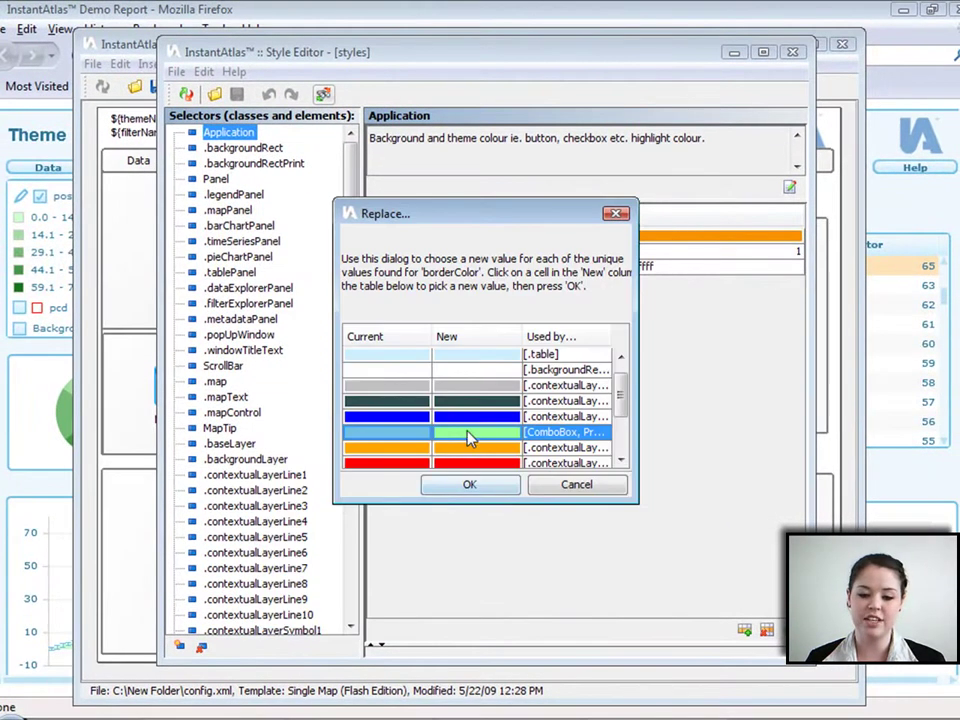
pyautogui.click(473, 485)
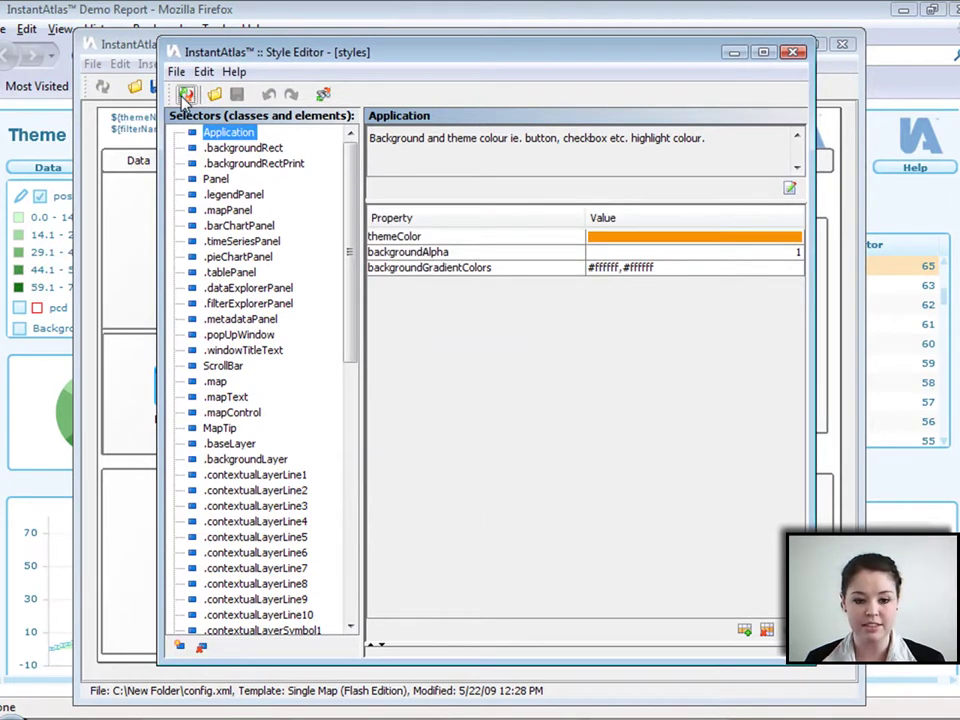
# Close the Style Editor, save config.xml, and reload the report in Firefox.
pyautogui.click(186, 96)
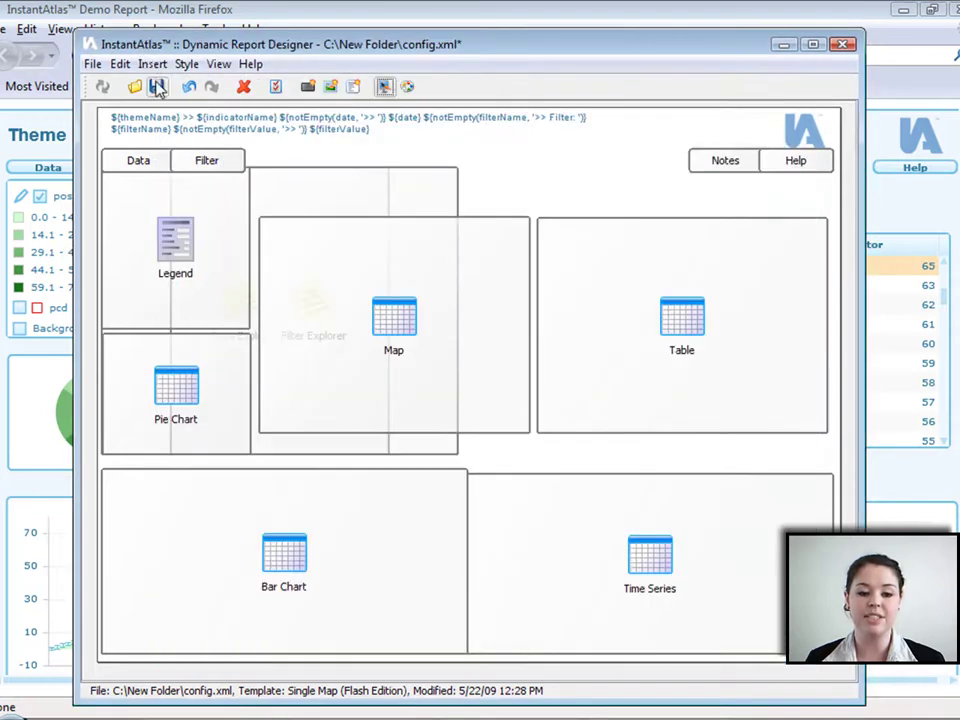
pyautogui.click(158, 88)
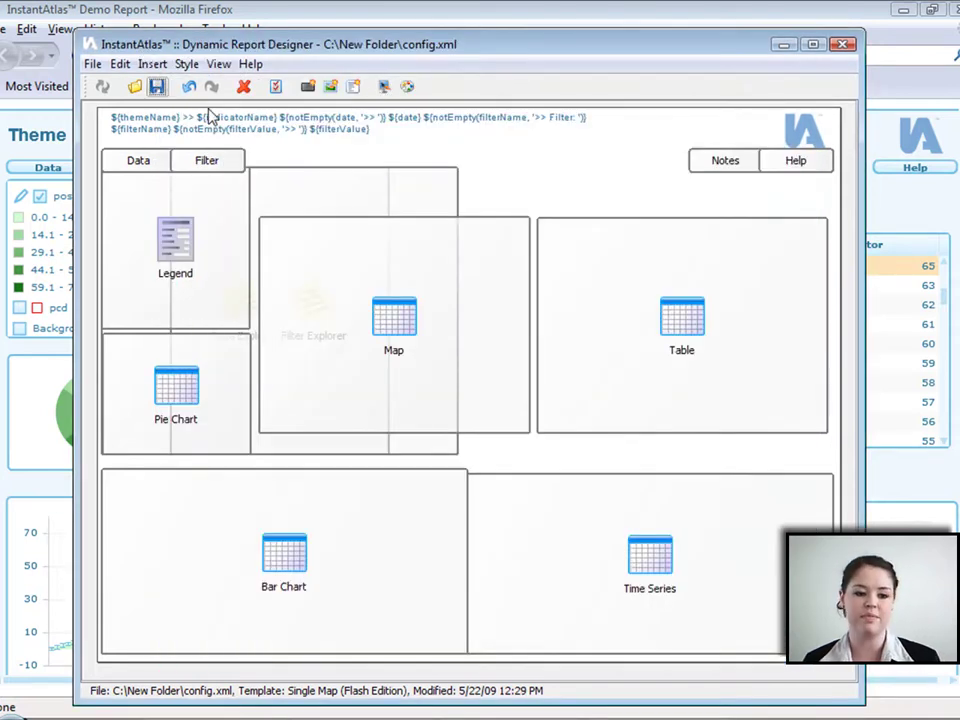
pyautogui.click(117, 15)
pyautogui.click(79, 57)
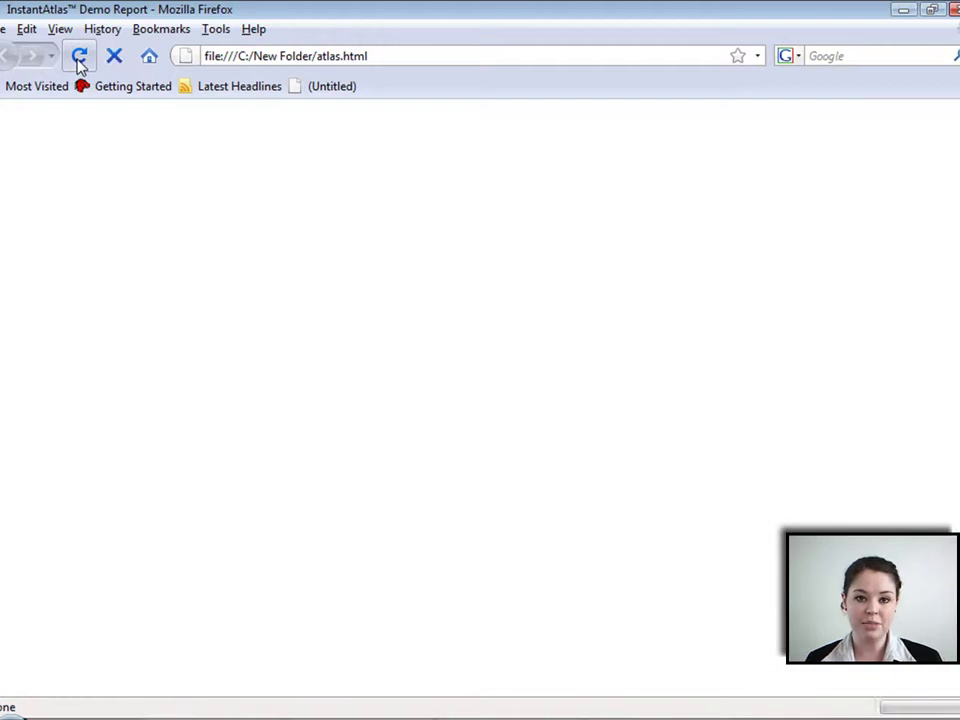